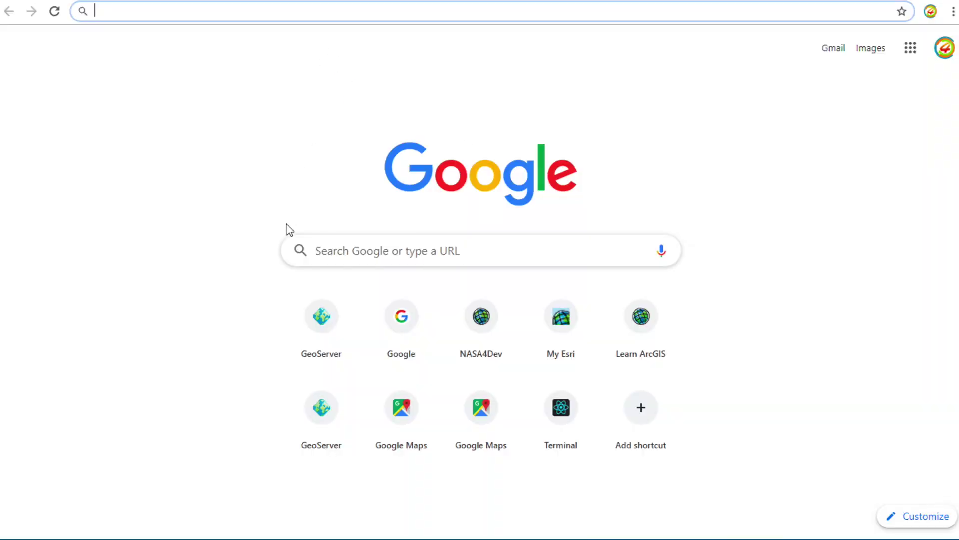
Google 'sentinel download' and open the Open Access Hub result.
click(328, 248)
text(s)
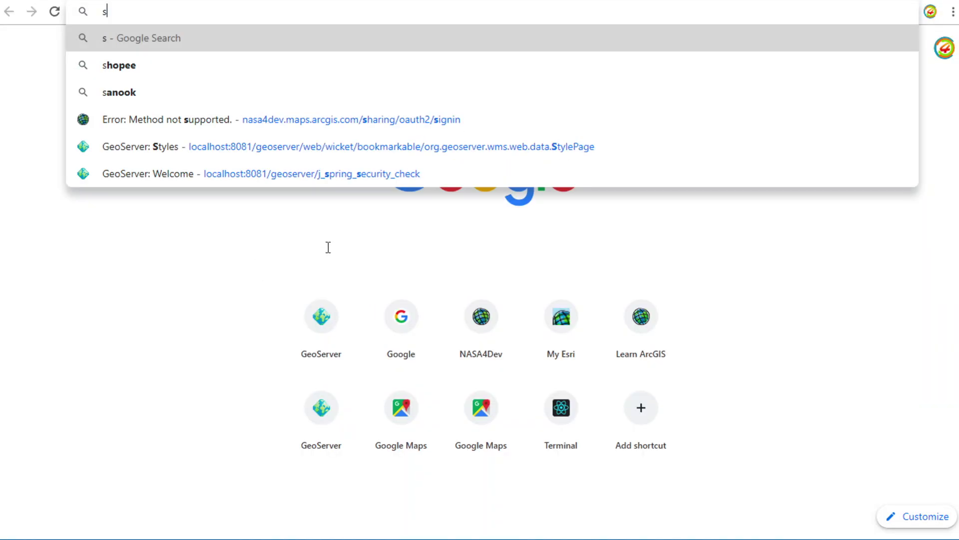
text(entinel do)
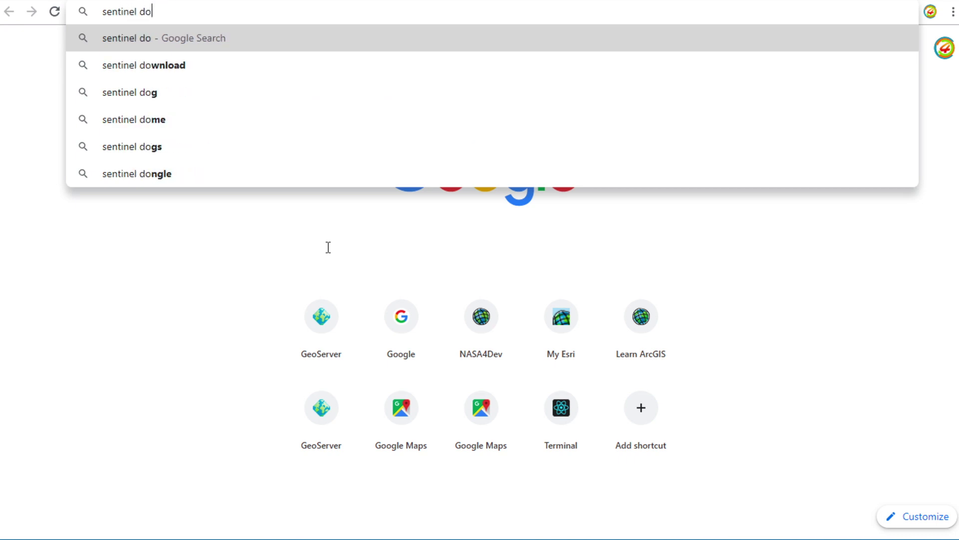
text(wnload)
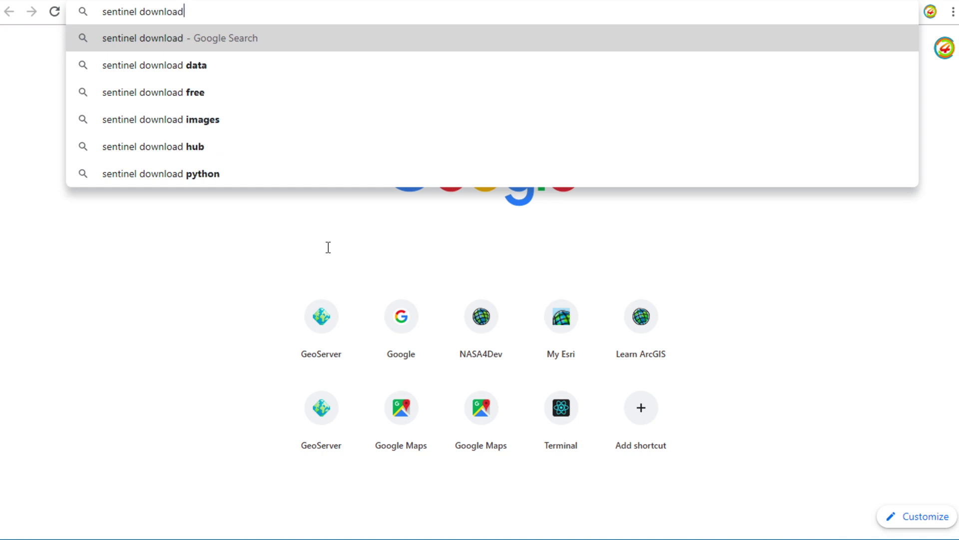
key(Return)
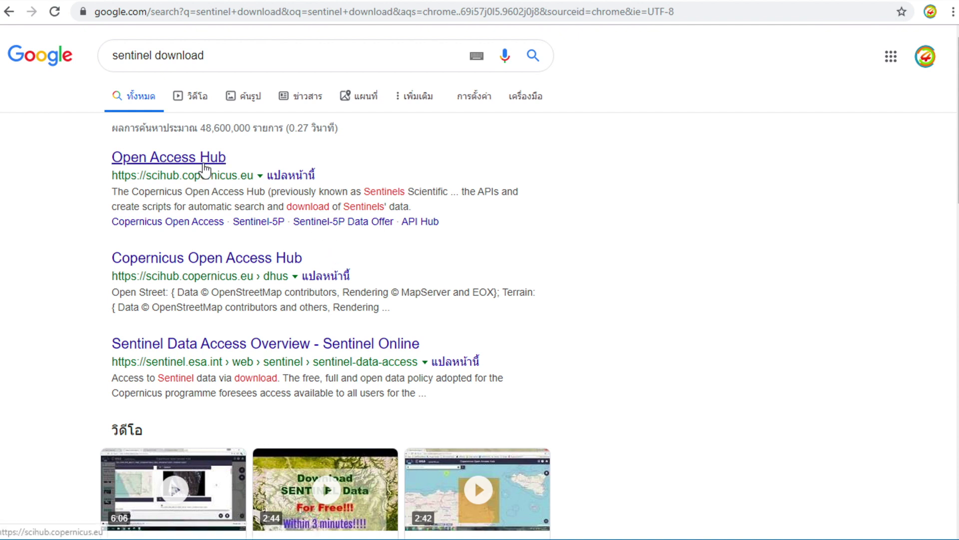
click(209, 160)
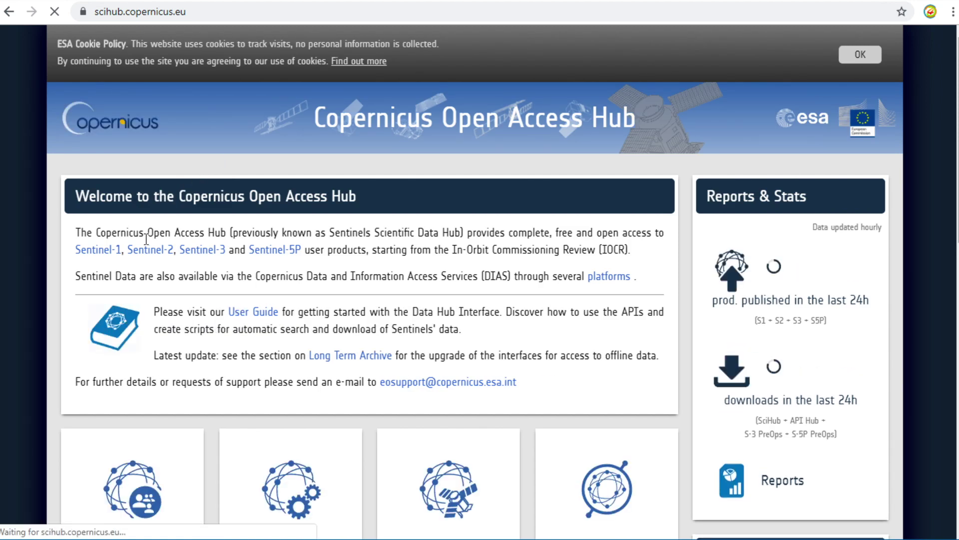
Scroll down the welcome page and enter the Open Hub map interface.
scroll(67, 400, down, 3)
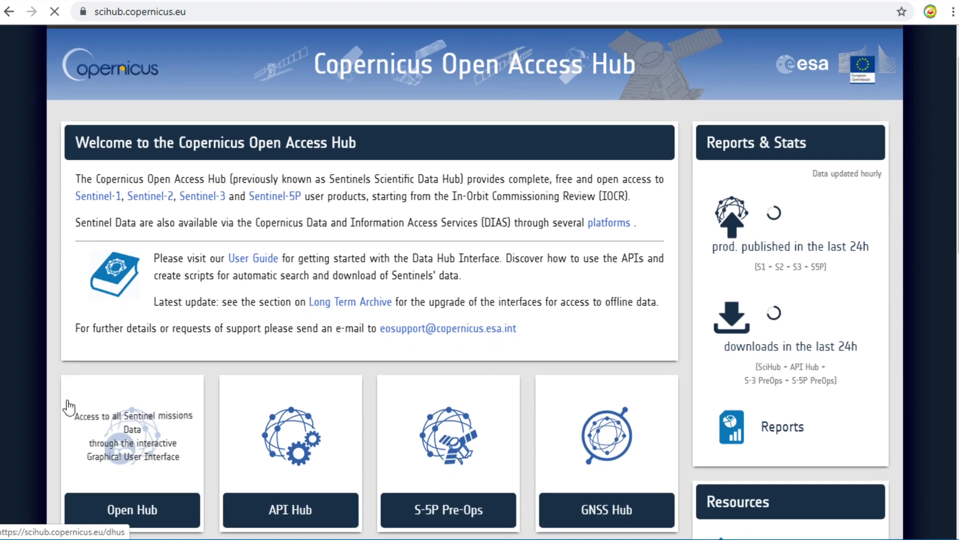
scroll(69, 407, down, 2)
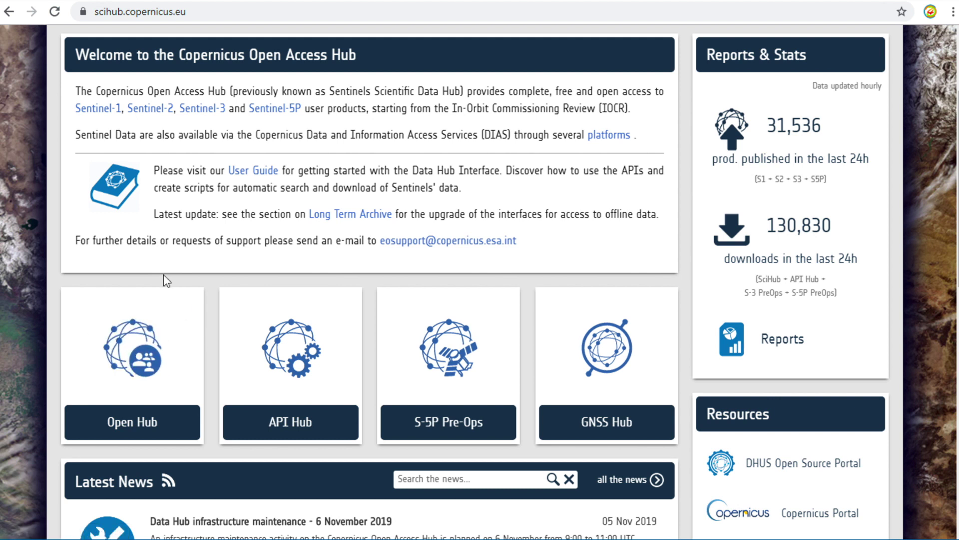
click(170, 412)
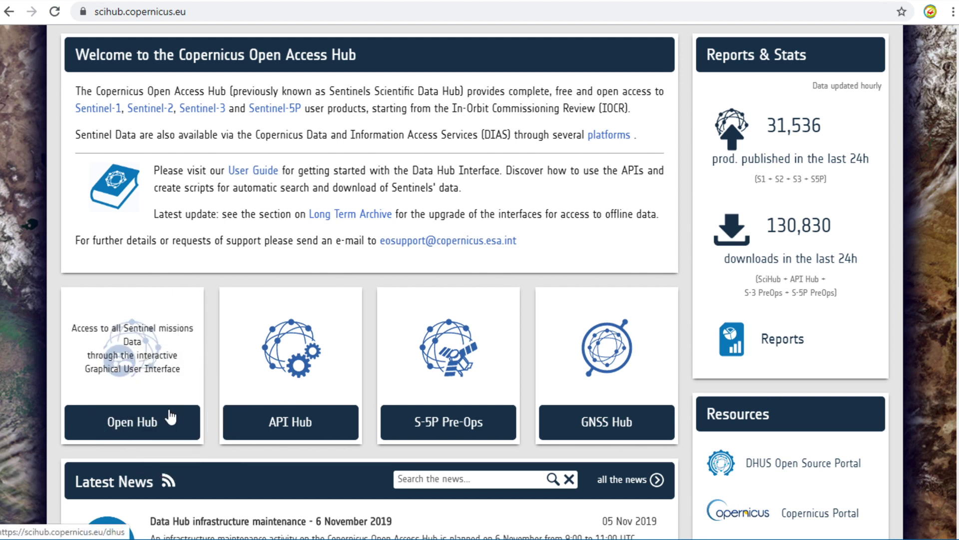
click(172, 411)
click(173, 411)
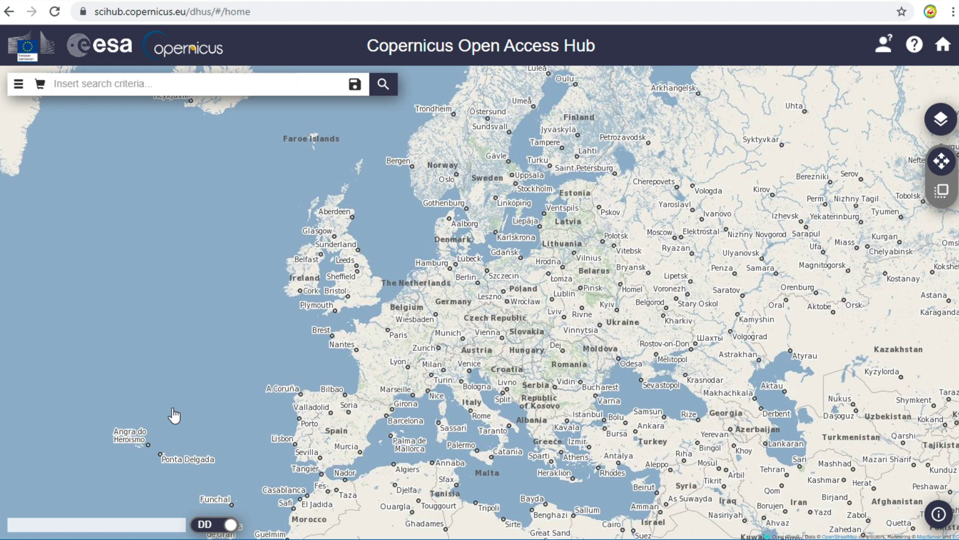
Open the sign-up form and enter the first name, last name and username.
click(881, 55)
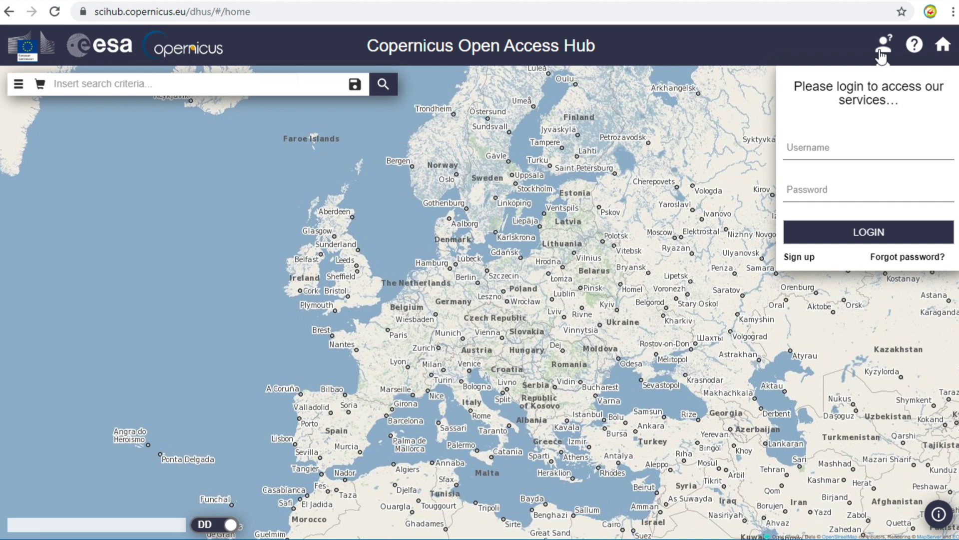
click(799, 265)
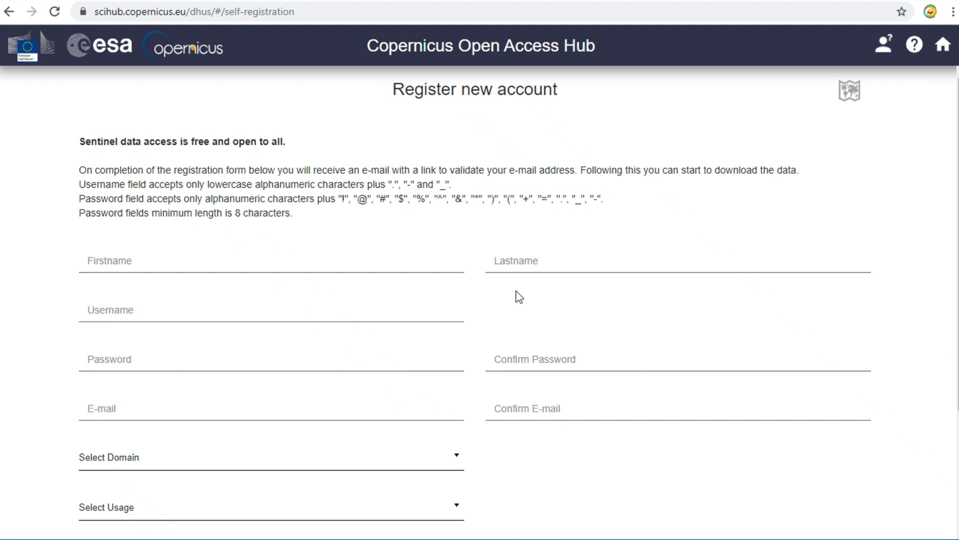
click(353, 263)
text(Mr M)
click(571, 262)
text(GIS4Dev)
click(169, 307)
text(gis4dev)
Paste the account password twice and enter and confirm the e-mail address.
click(115, 366)
key(ctrl+v)
click(495, 359)
key(ctrl+v)
click(143, 407)
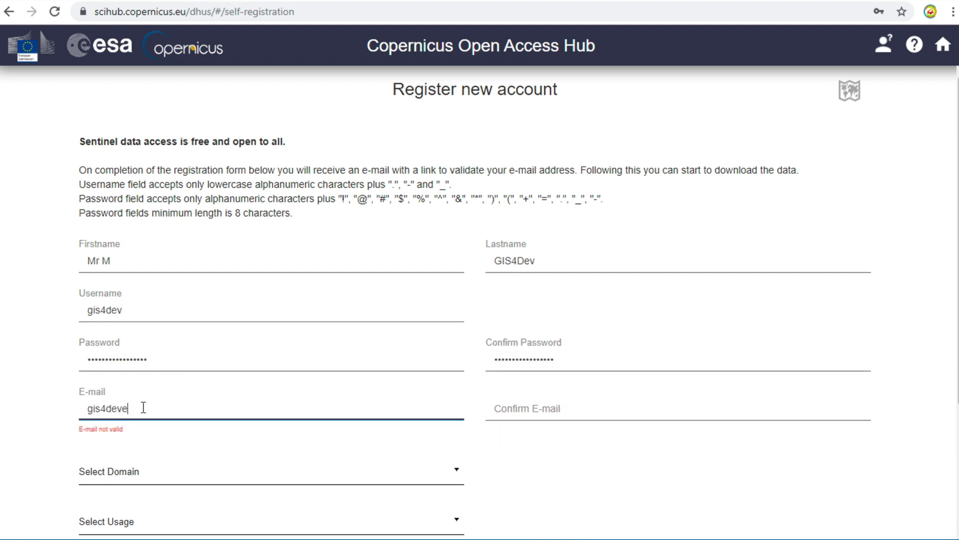
click(556, 413)
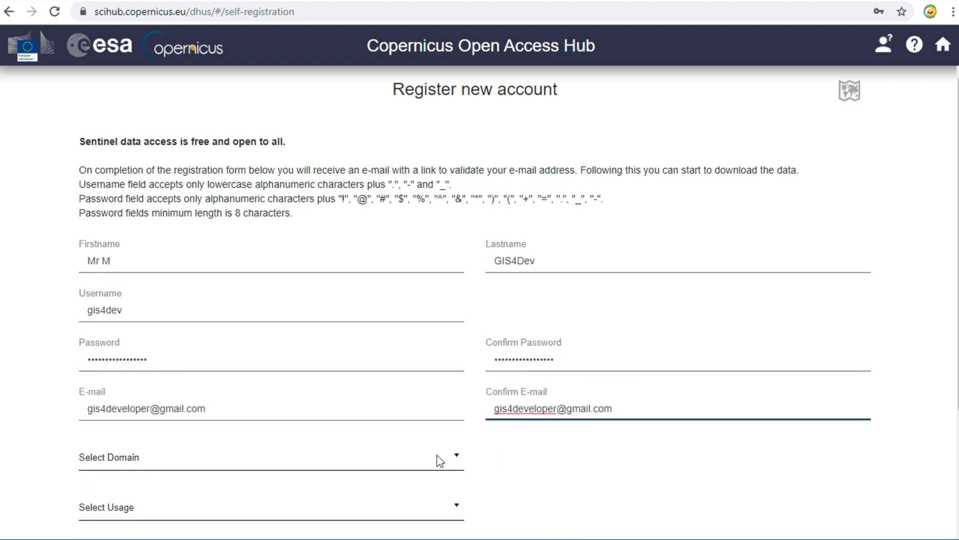
Set the domain to Other, described as 'GIS tutorial'.
click(437, 456)
click(132, 438)
click(531, 458)
text(Tu)
key(BackSpace)
key(BackSpace)
text(GIS tutorial)
Choose Research usage and country Thailand, then submit the registration.
scroll(445, 484, down, 1)
click(385, 442)
click(345, 472)
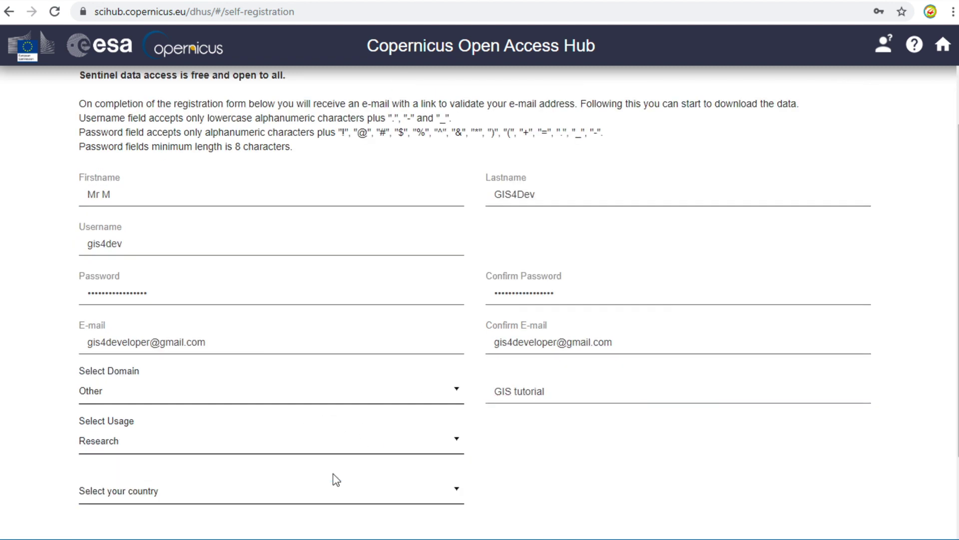
click(446, 488)
text(ti)
scroll(268, 445, down, 1)
click(266, 436)
scroll(46, 490, down, 2)
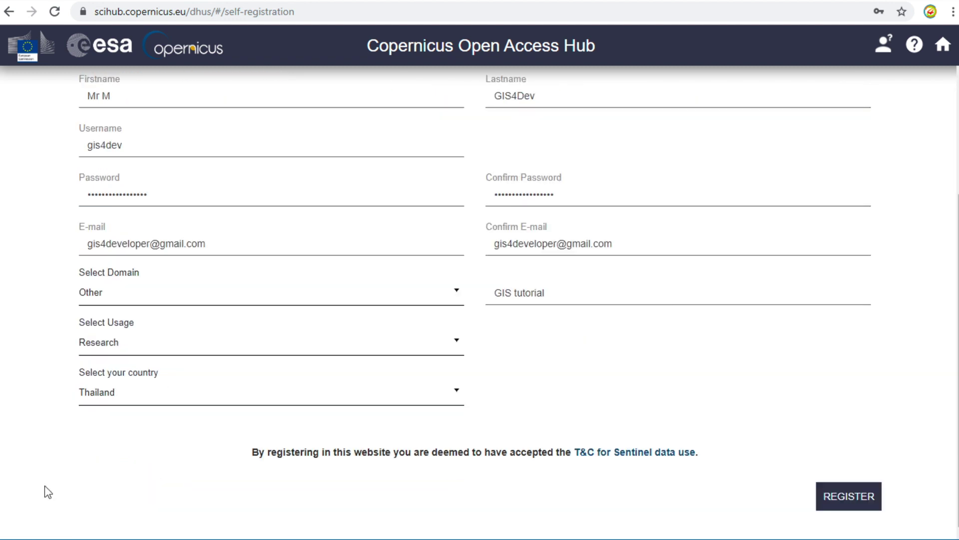
click(852, 506)
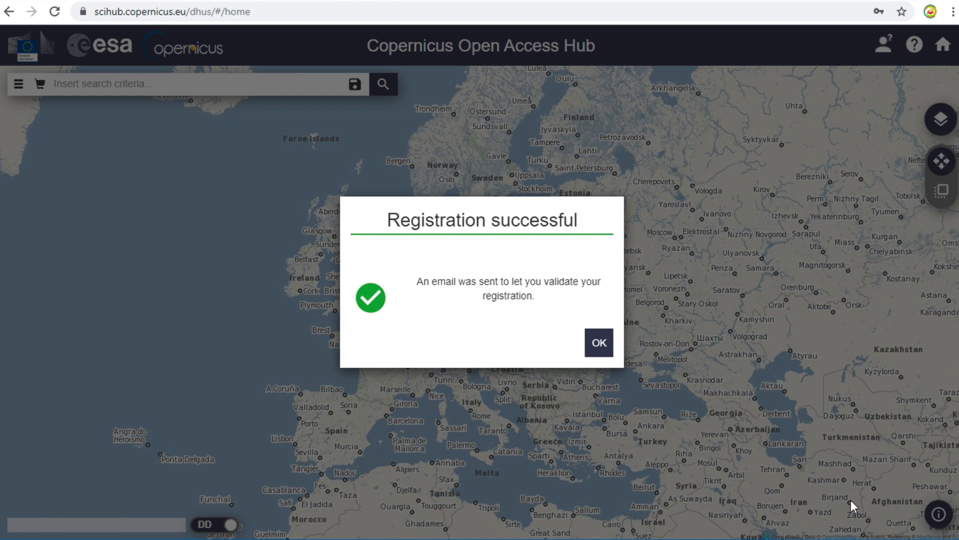
Dismiss the Registration successful message.
click(607, 351)
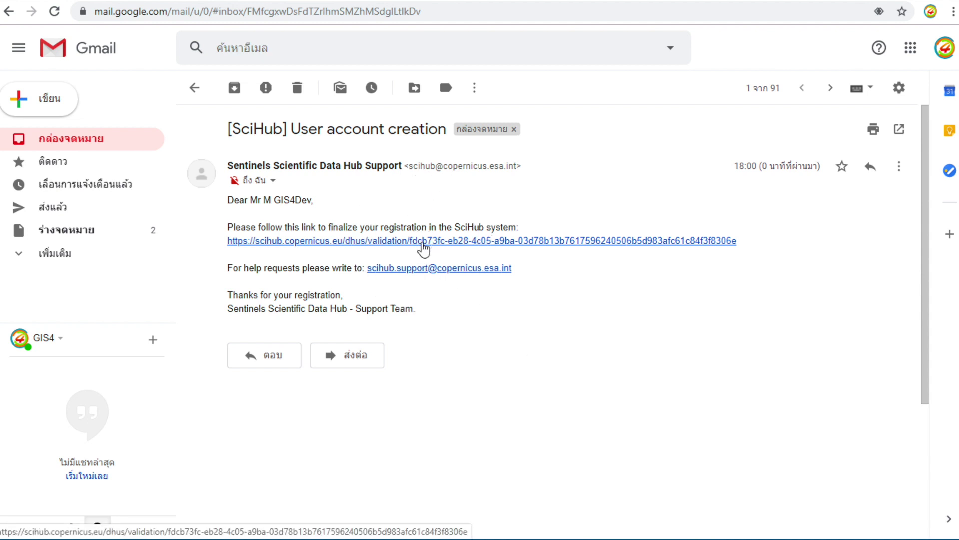
Follow the e-mail's validation link and acknowledge the successful-validation alert.
click(423, 243)
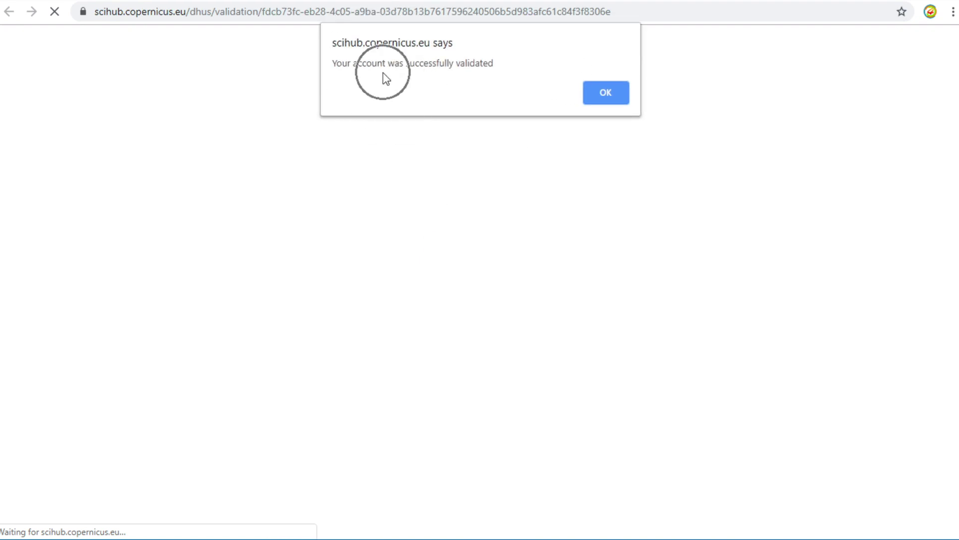
click(606, 95)
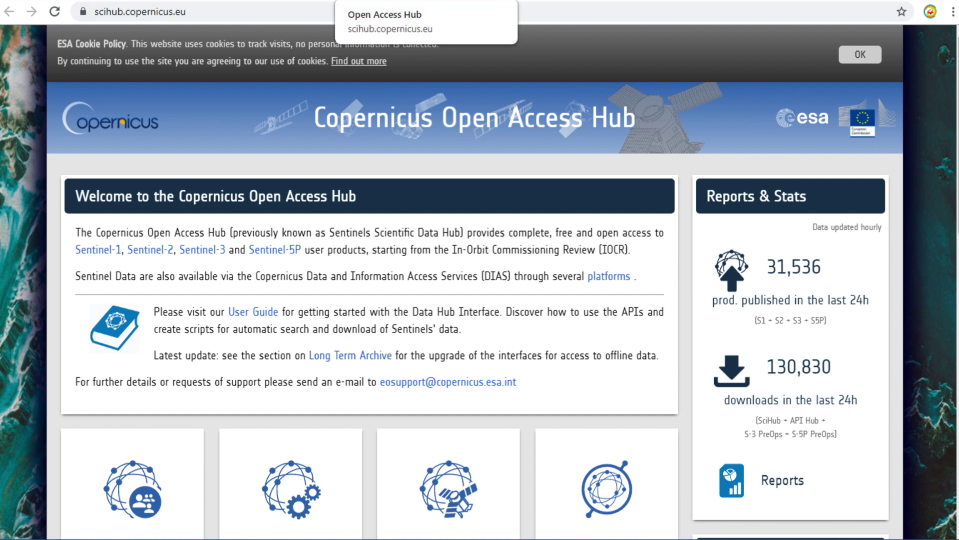
Return to the Open Hub map and log in with the saved username and password.
click(60, 0)
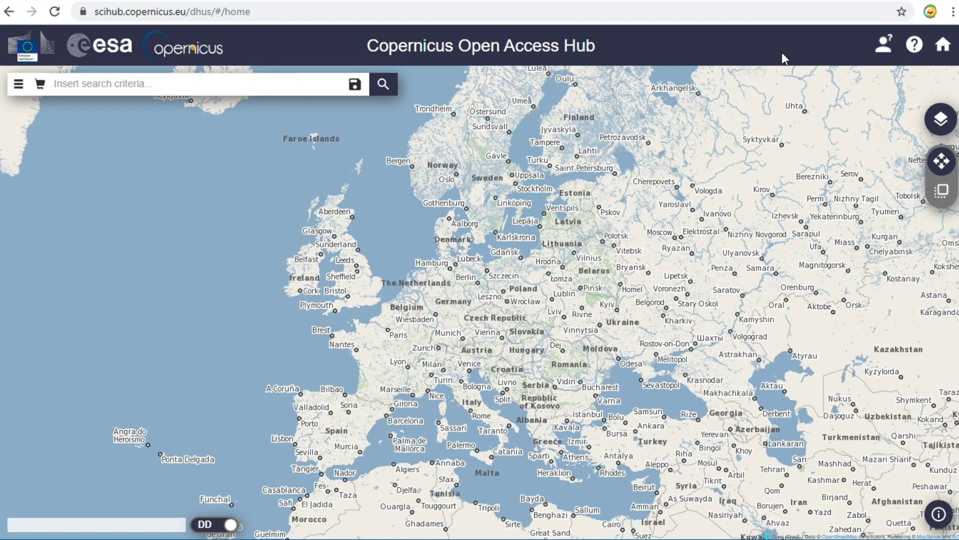
click(887, 57)
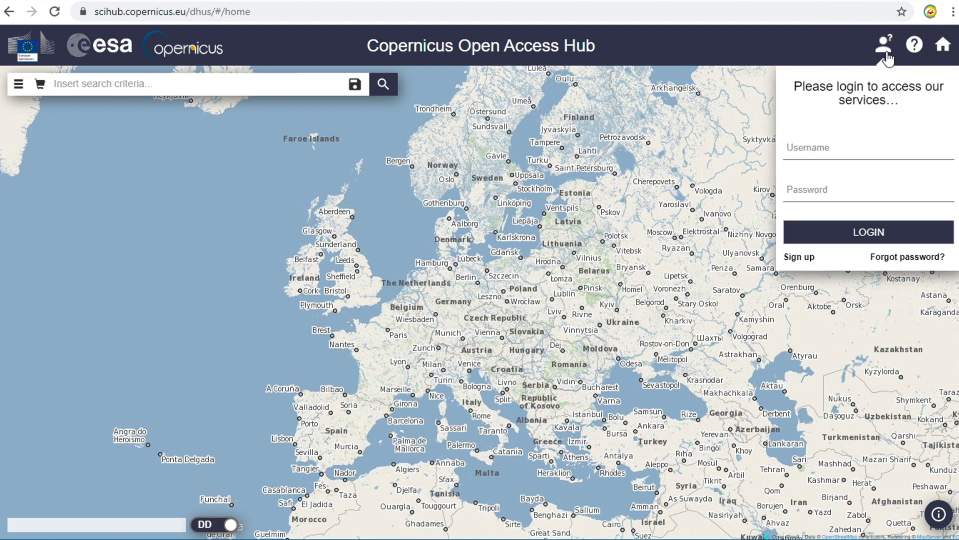
click(837, 149)
text(gis)
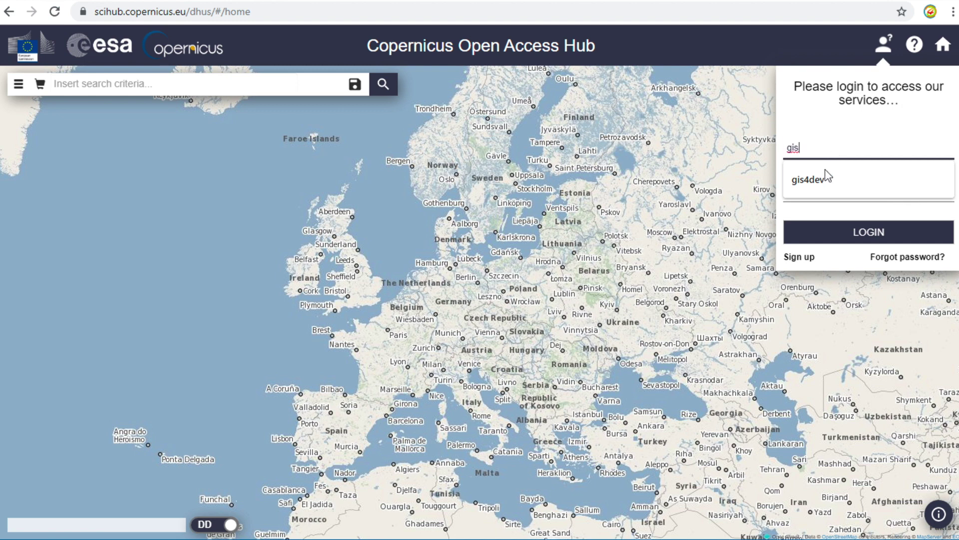
click(824, 178)
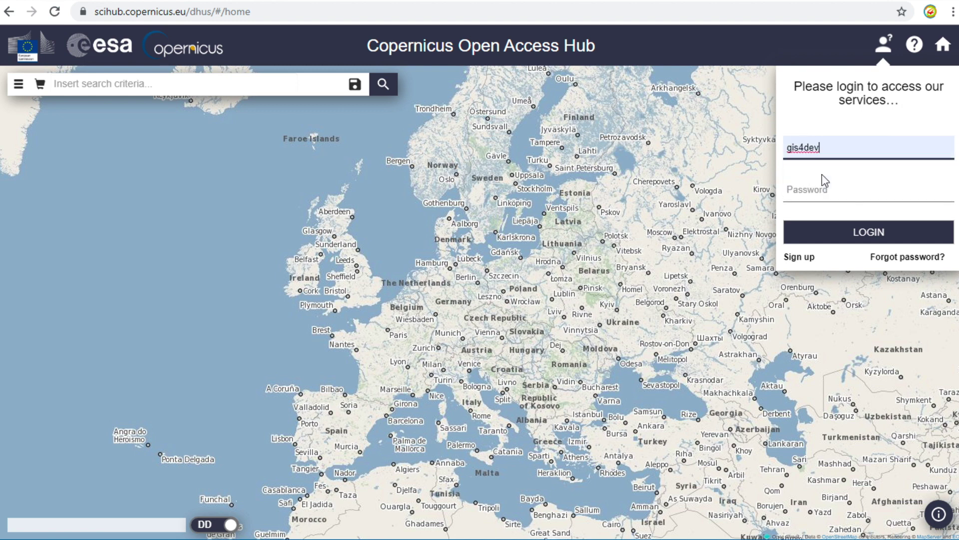
click(808, 188)
text(*)
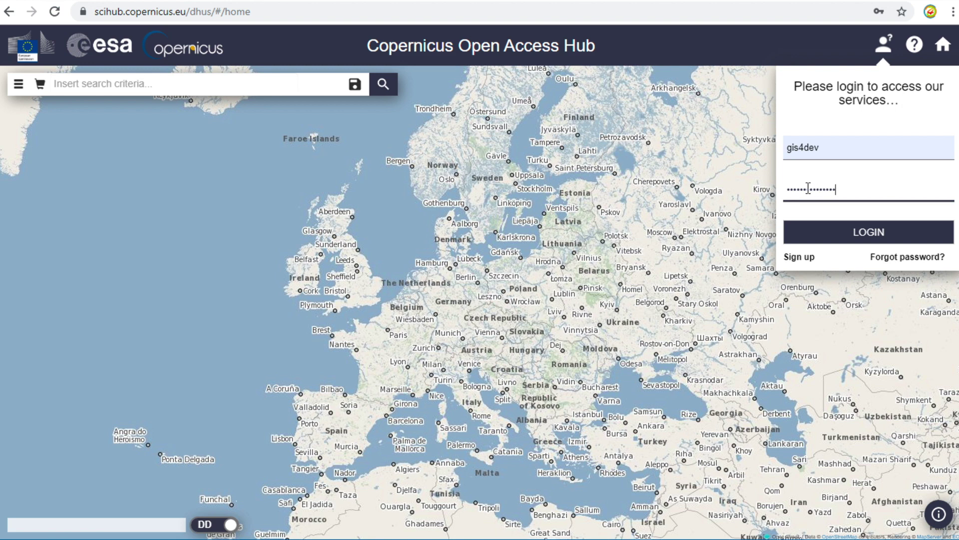
click(835, 232)
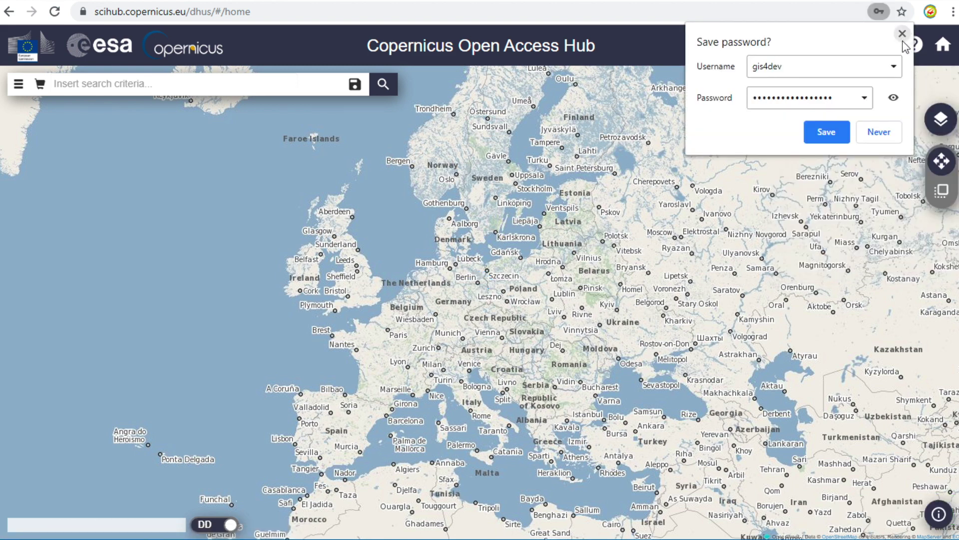
Decline saving the password, then view and close the user profile details.
click(903, 34)
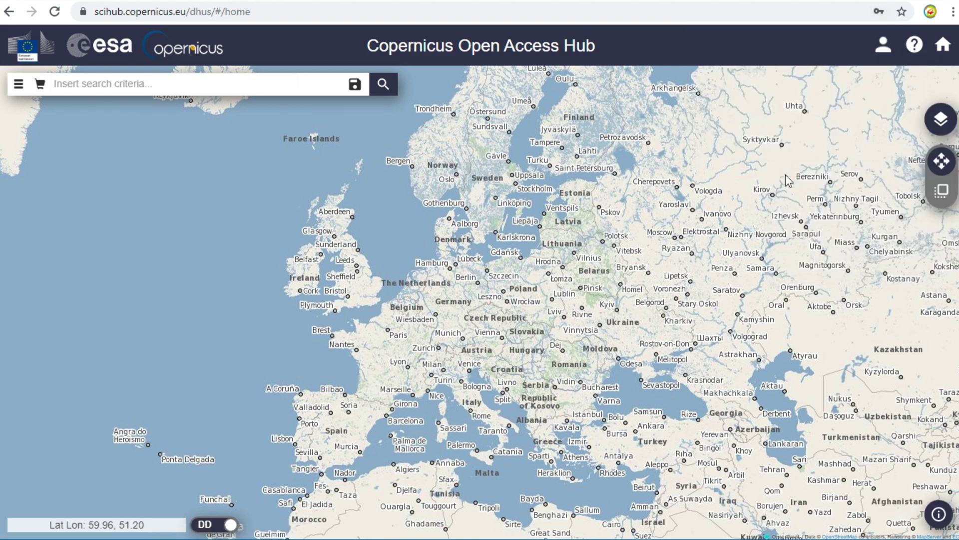
click(883, 51)
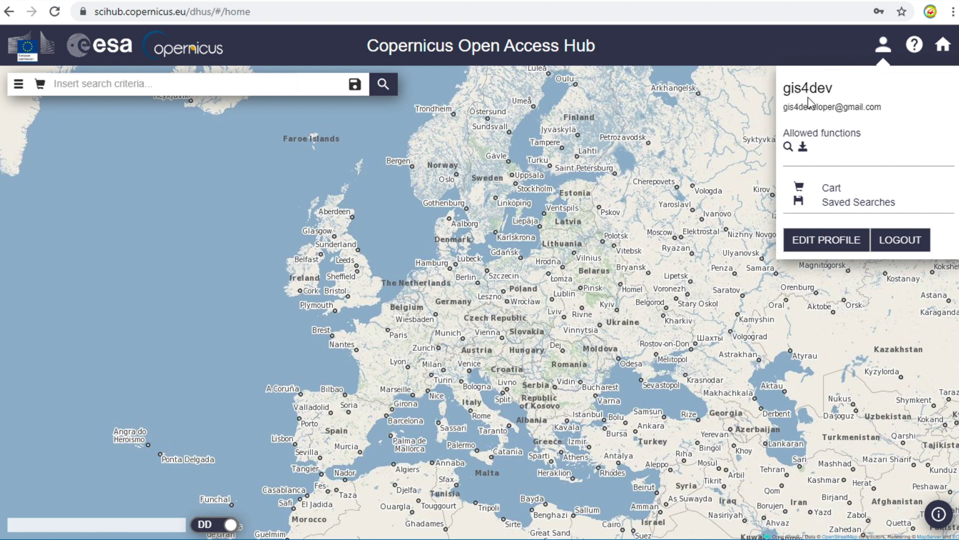
click(727, 110)
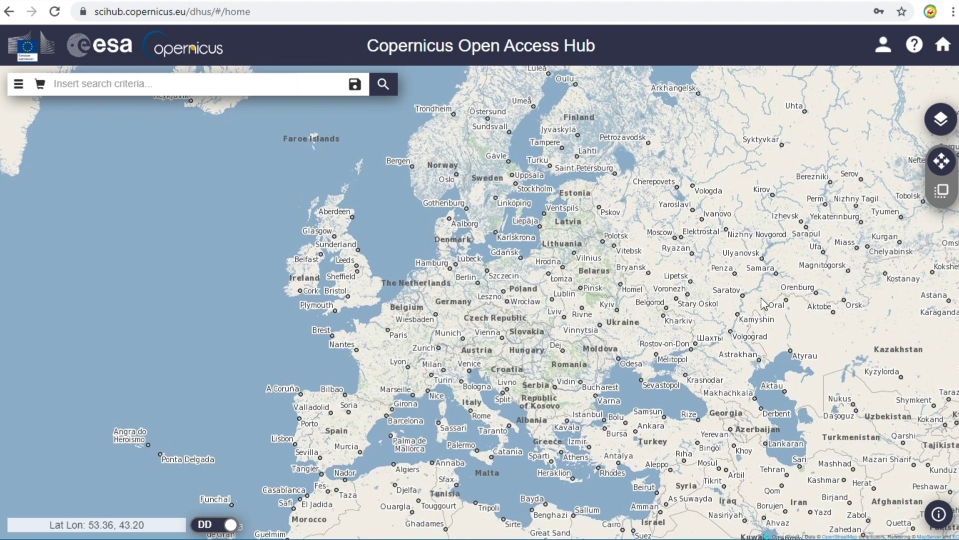
Pan and zoom the map from Europe to centre on Bangkok and the gulf.
drag(795, 340, 571, 251)
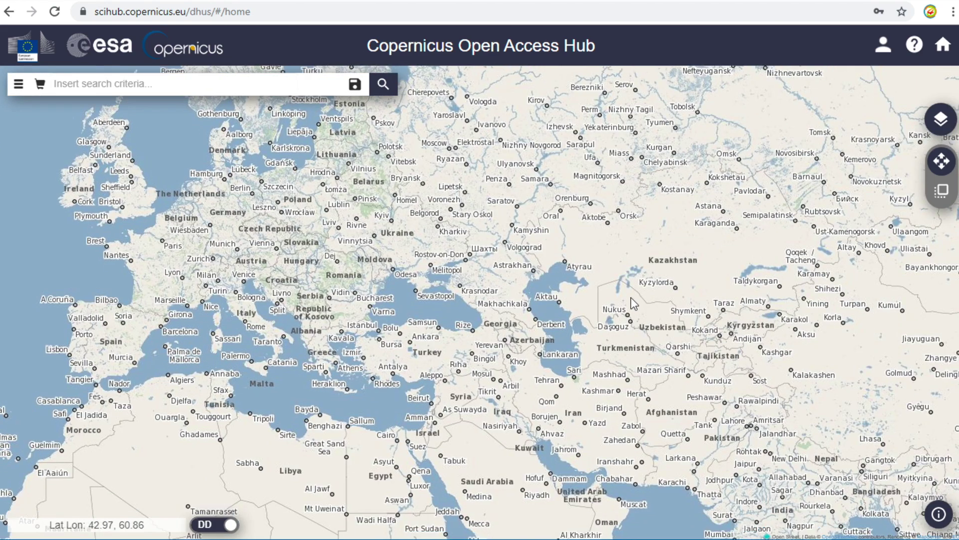
drag(633, 303, 449, 240)
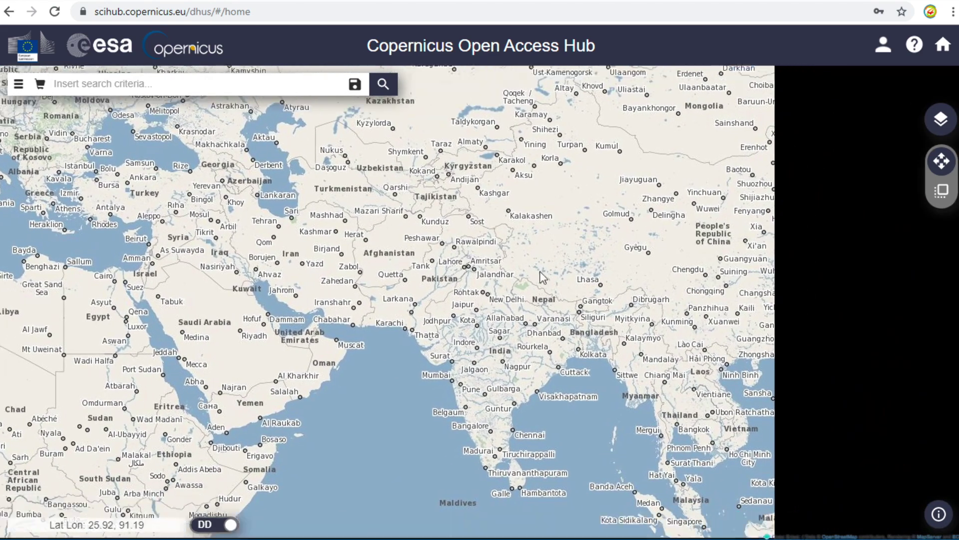
drag(553, 376, 487, 258)
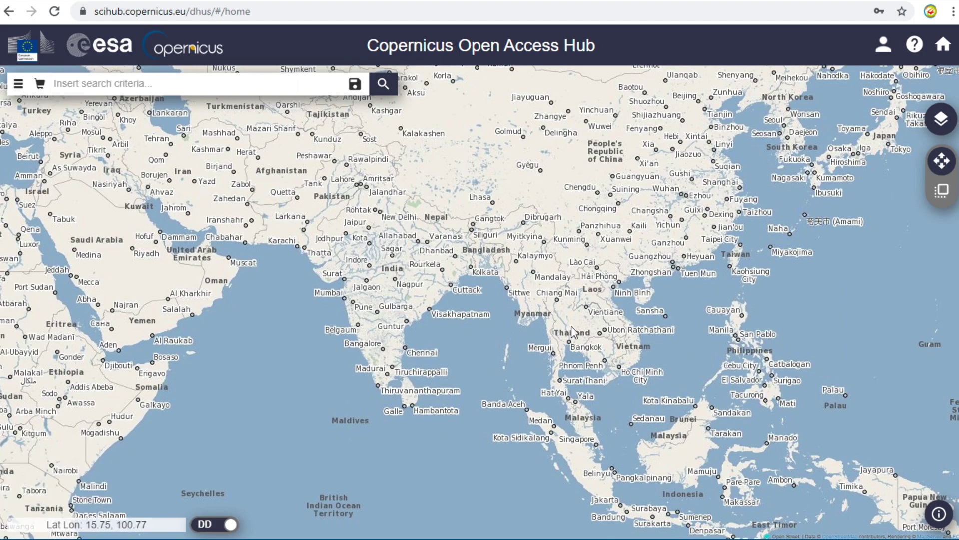
scroll(572, 326, up, 1)
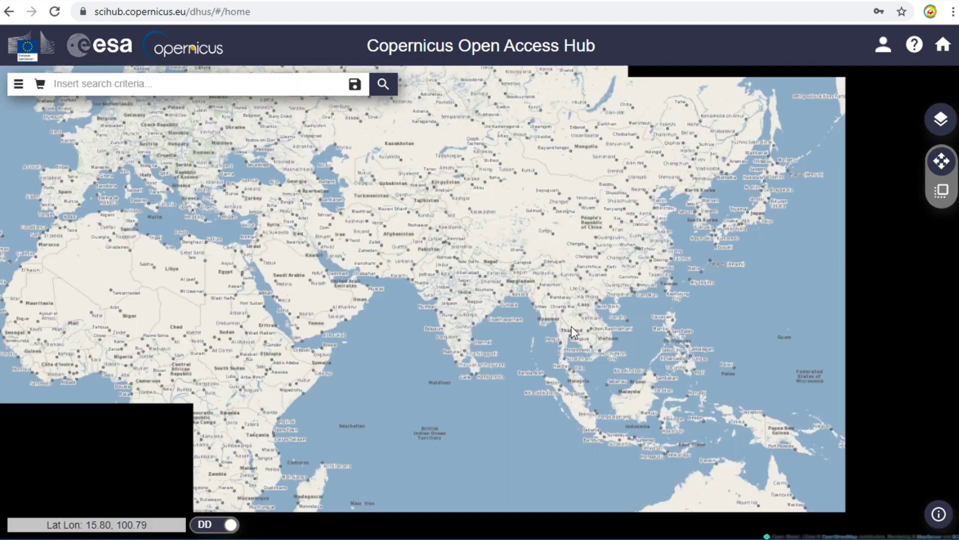
scroll(571, 326, up, 4)
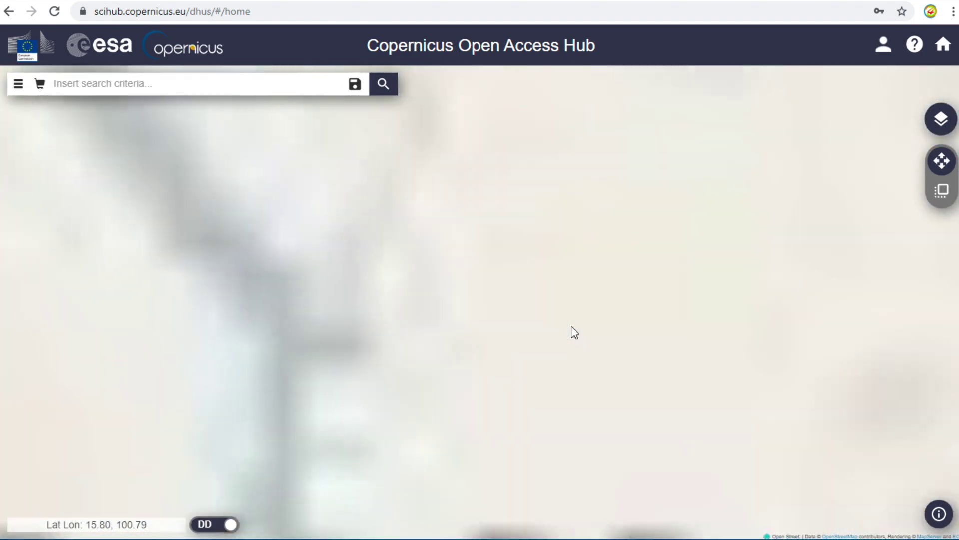
drag(528, 352, 625, 150)
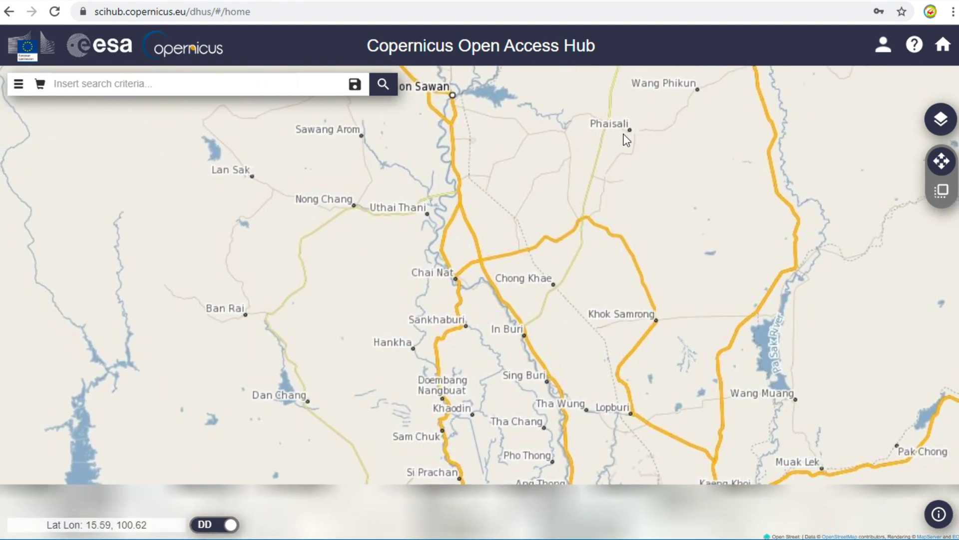
drag(579, 334, 565, 196)
drag(630, 324, 601, 158)
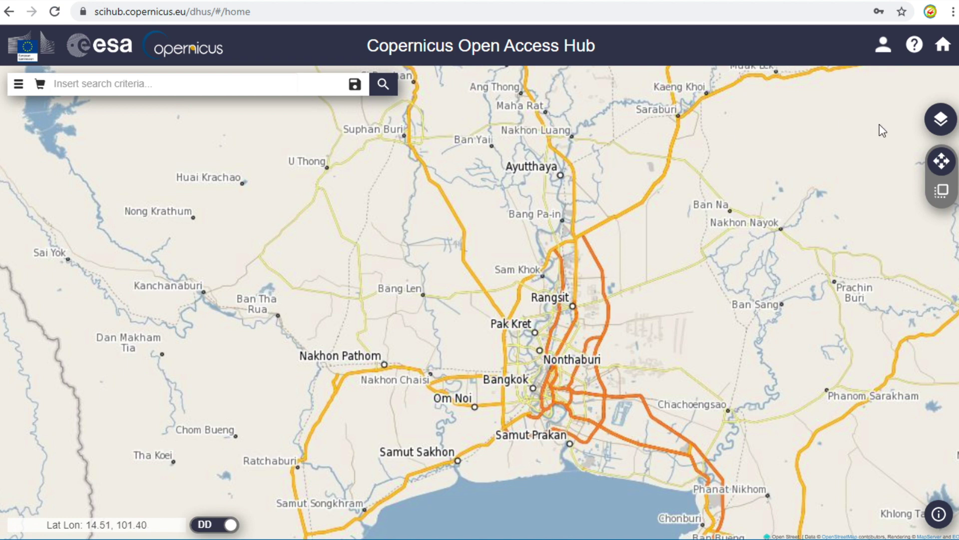
Draw a four-corner search rectangle from Ayutthaya to the coast near Chonburi.
click(945, 193)
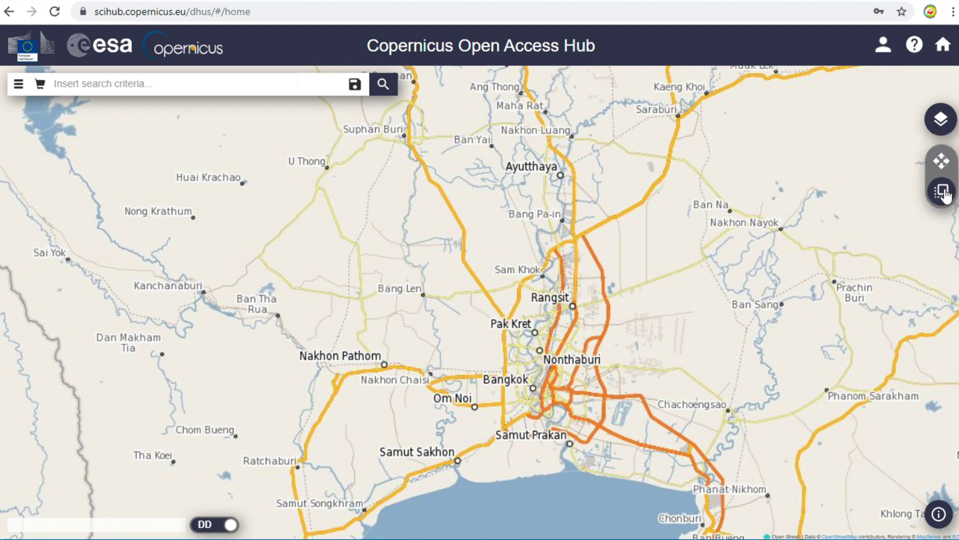
drag(379, 158, 373, 449)
click(372, 522)
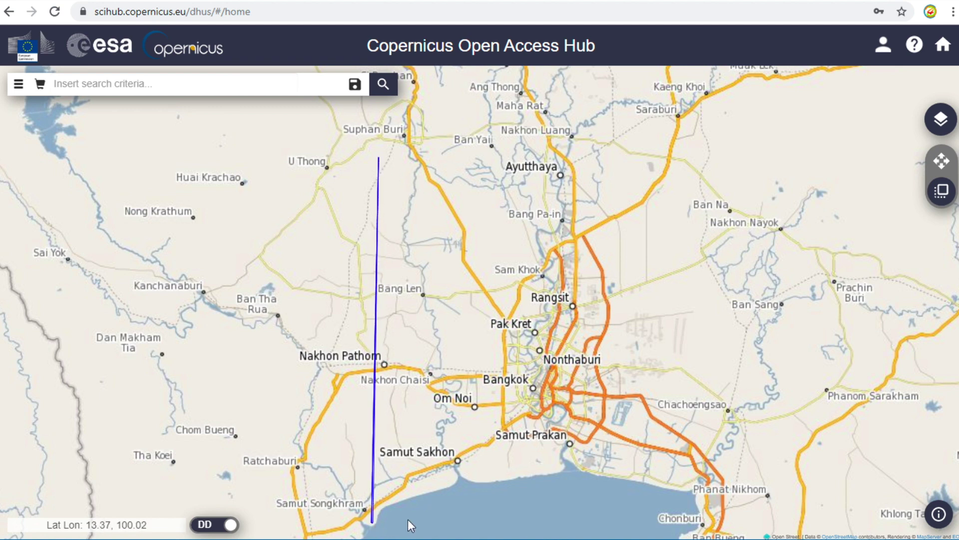
click(743, 519)
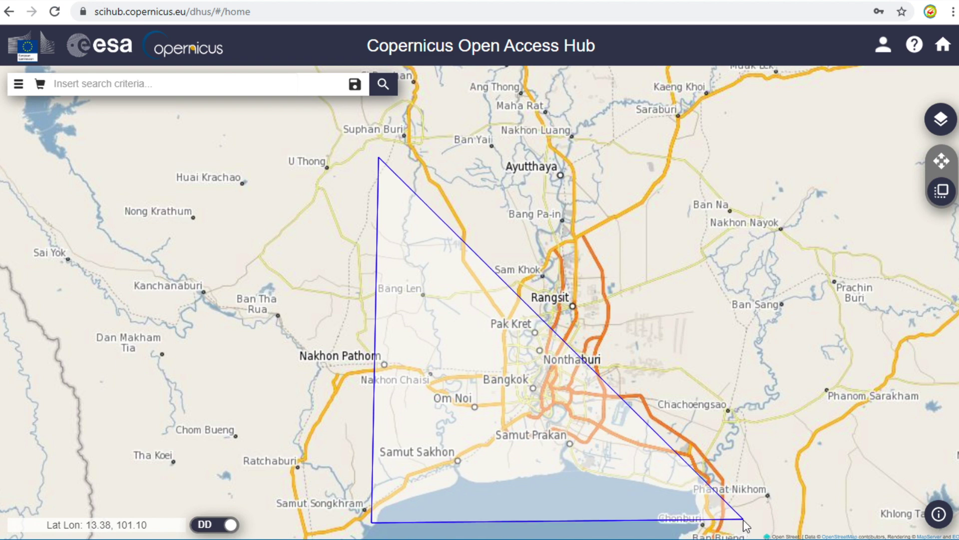
click(746, 159)
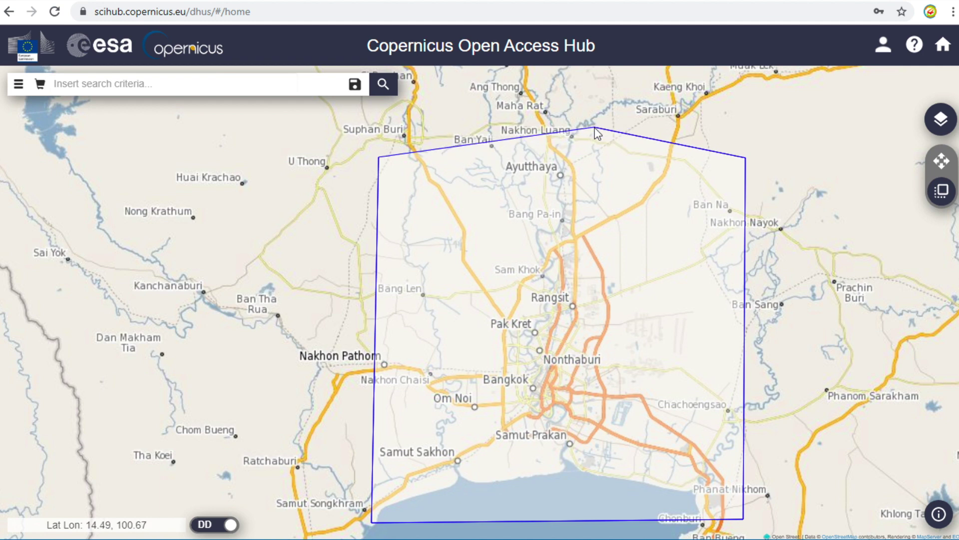
double_click(640, 157)
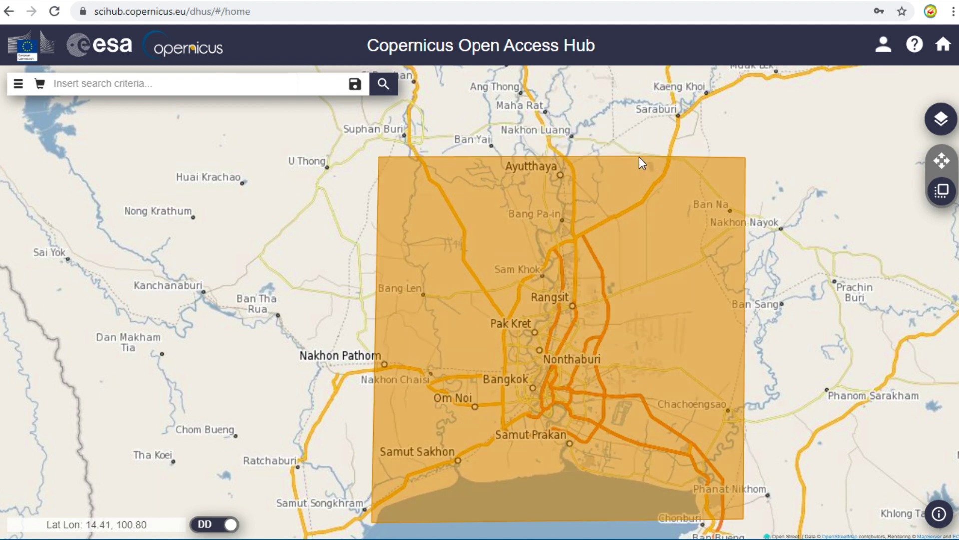
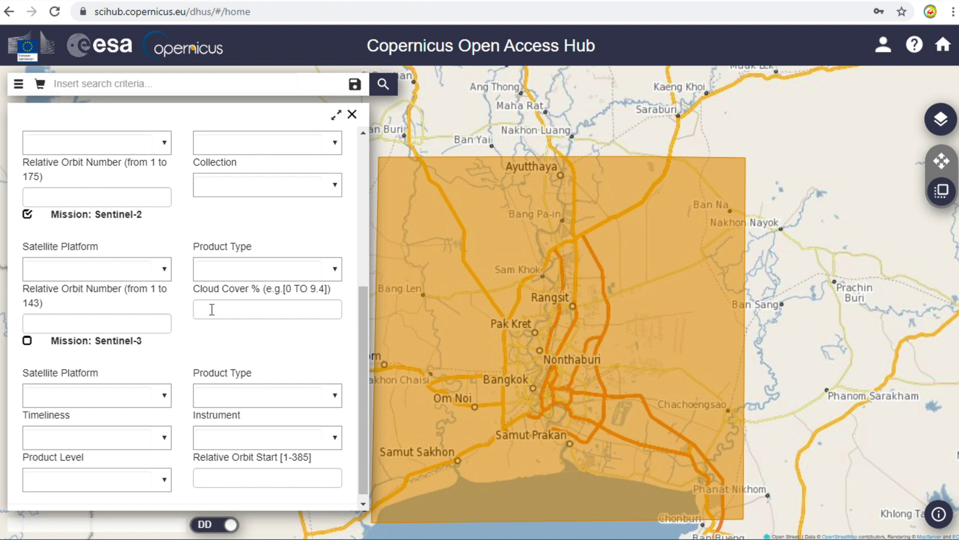
Enter a cloud cover range of [0 TO 9.4] and run the Sentinel-2 search over Bangkok.
click(222, 309)
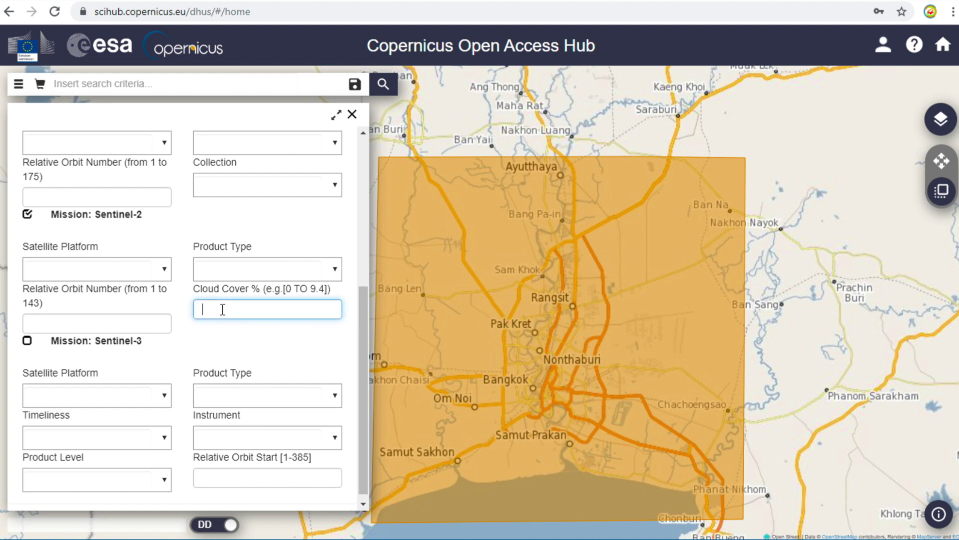
text([])
text(0 TO)
text( 9.4)
click(384, 85)
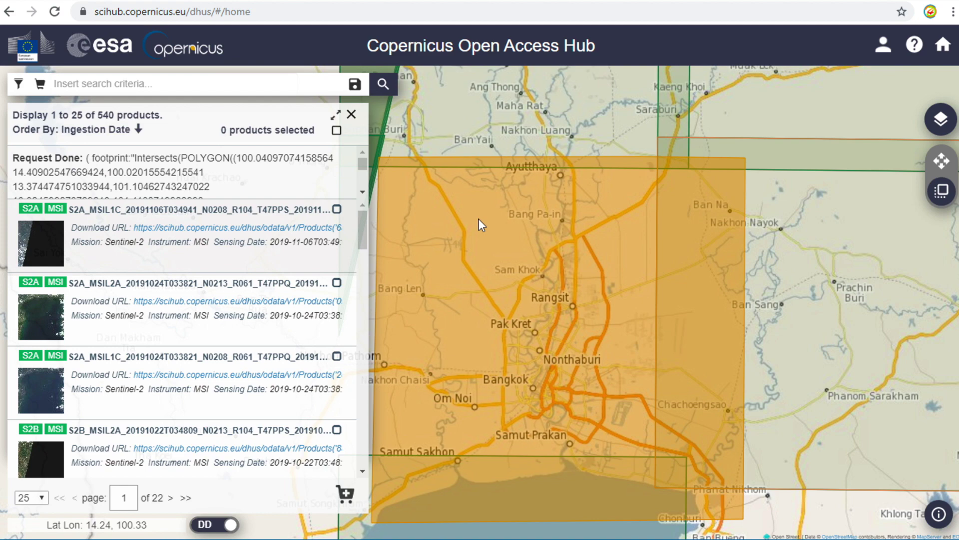
scroll(479, 217, down, 4)
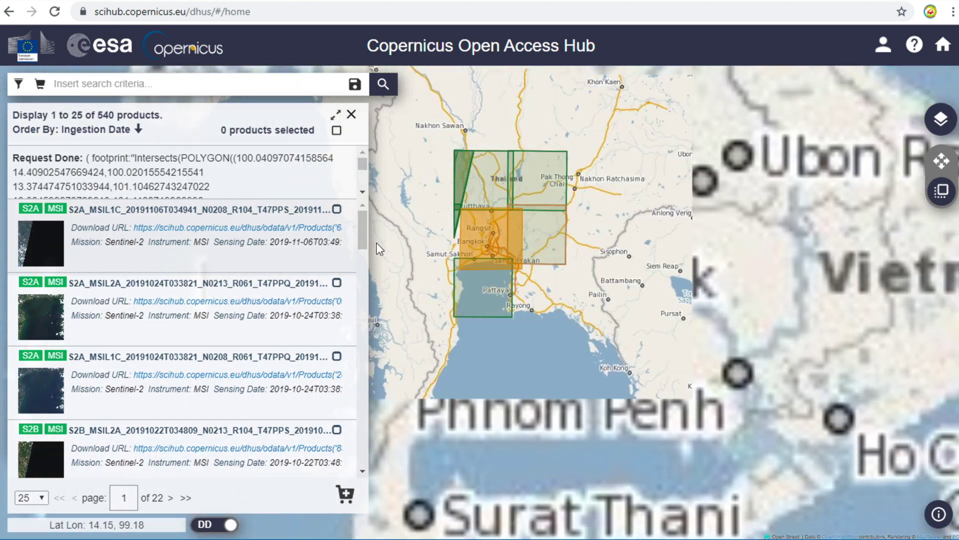
drag(359, 241, 362, 330)
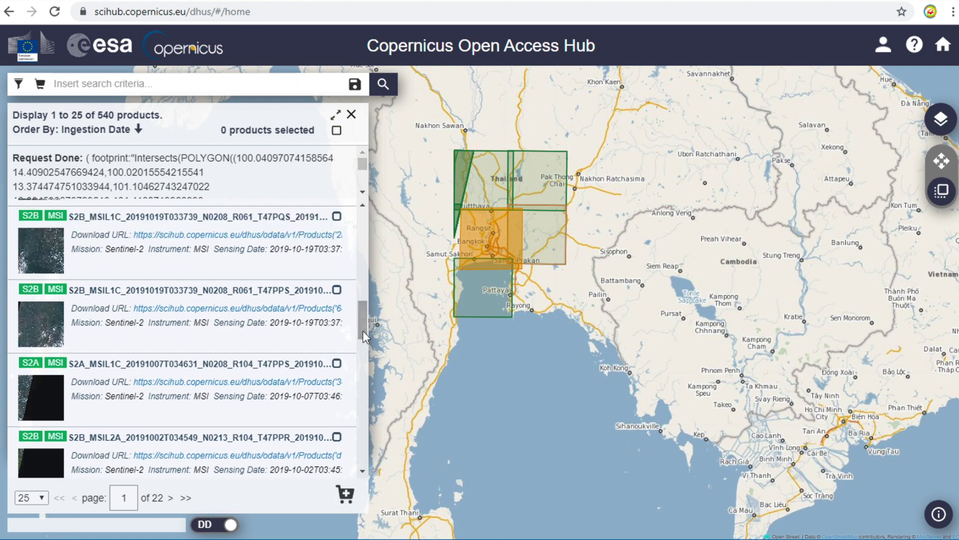
mouse_move(294, 322)
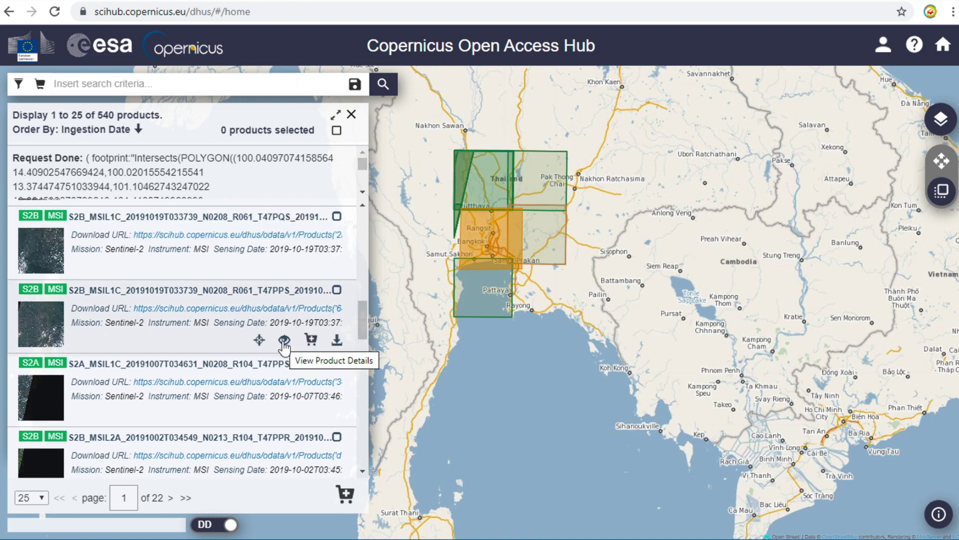
Show the second result's footprint on the map and view S2B_MSIL1C_20191019T033739's details.
click(260, 341)
click(260, 342)
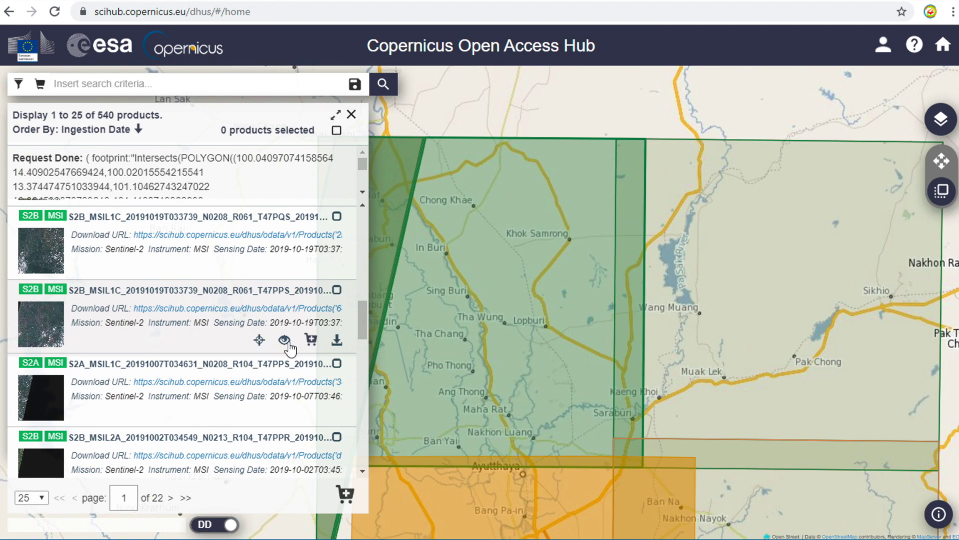
click(288, 345)
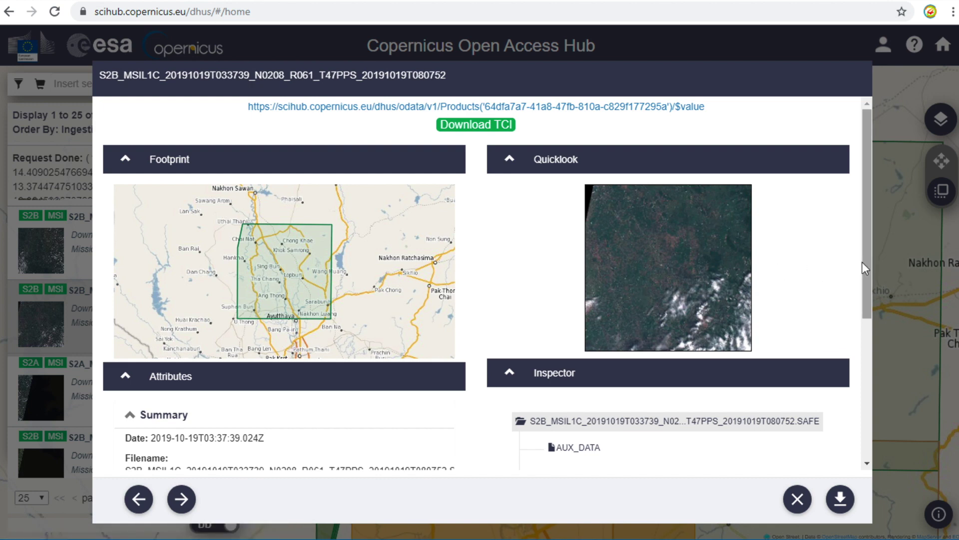
drag(861, 261, 888, 422)
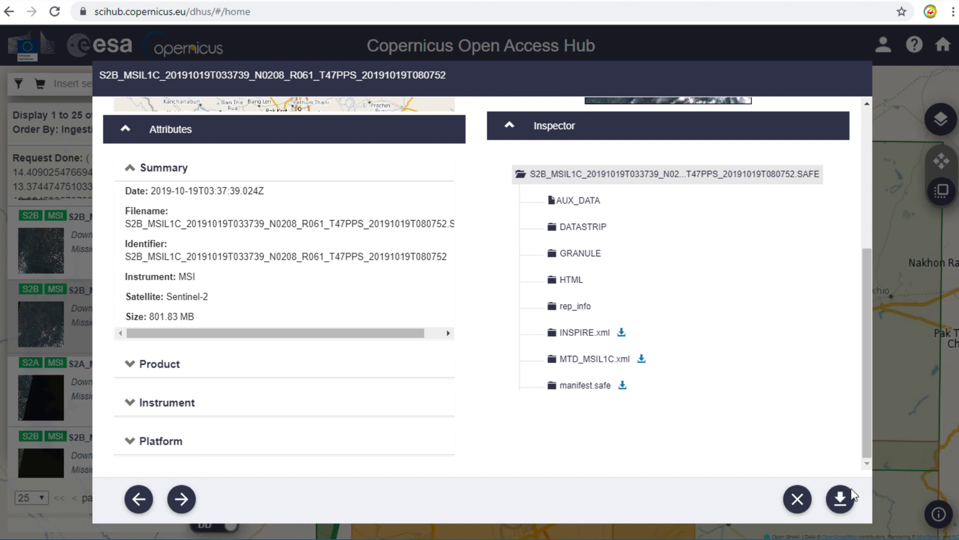
Download the 802 MB product zip and open its .SAFE folder in File Explorer.
click(842, 503)
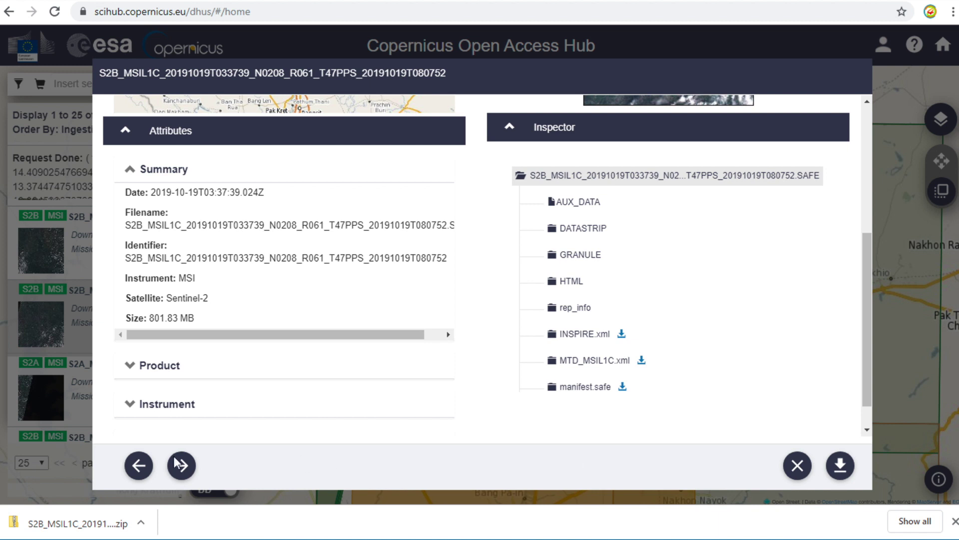
click(114, 529)
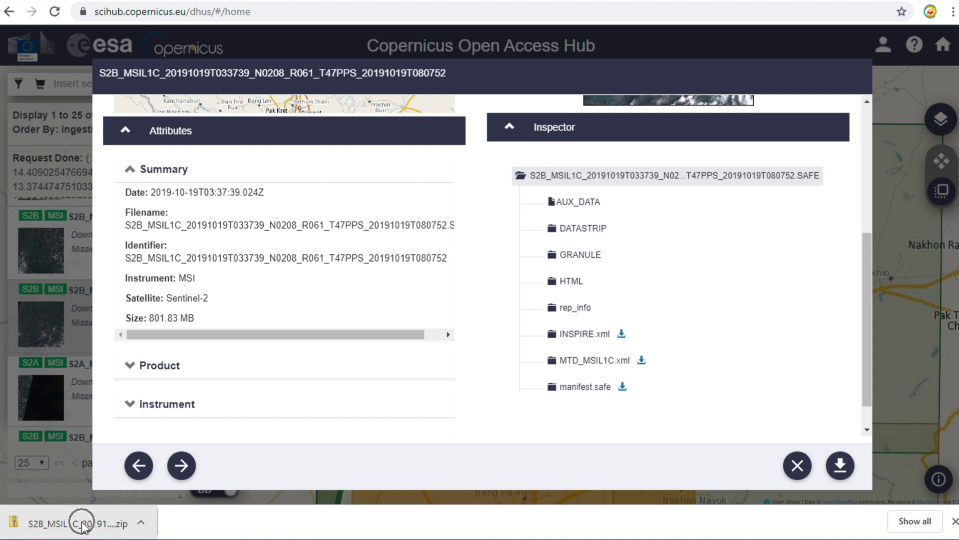
double_click(428, 196)
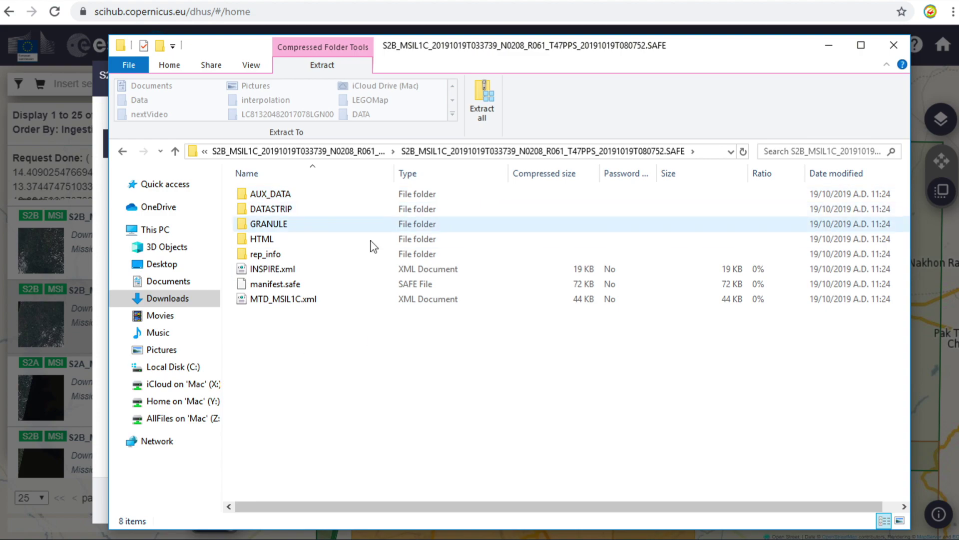